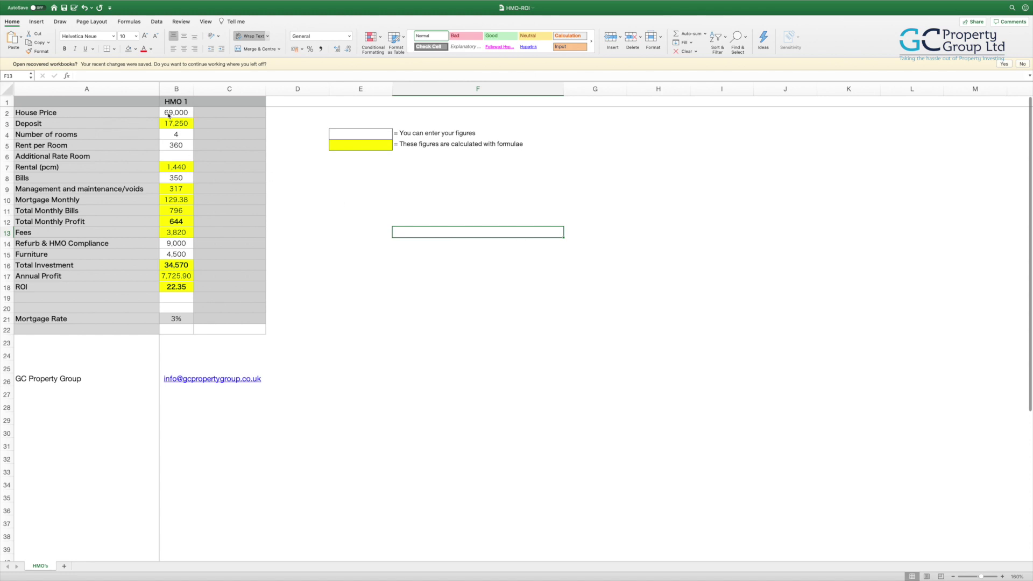
# Step: Examine HMO 1's Deposit formula, number of rooms and rent per room
pyautogui.click(173, 124)
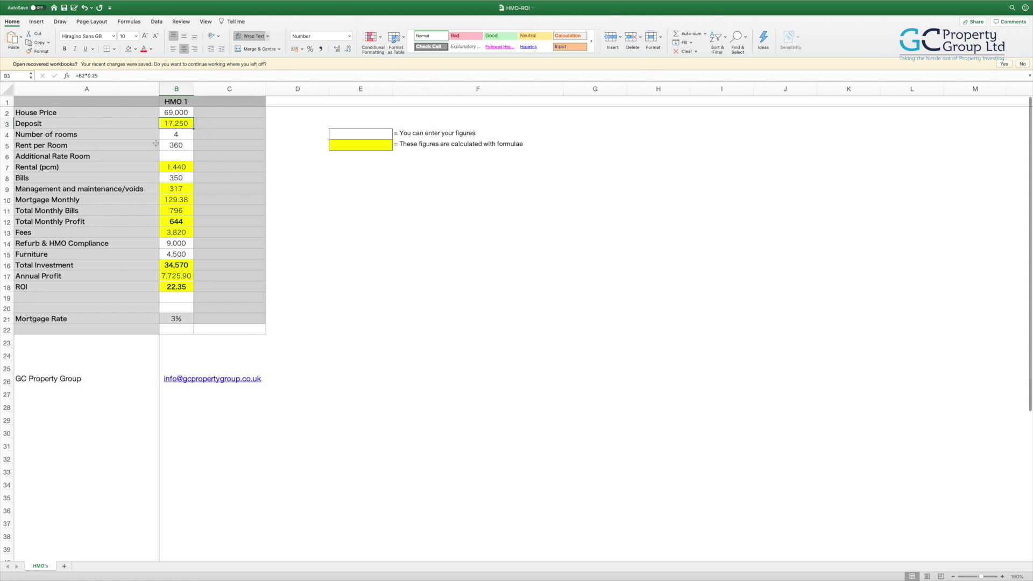
pyautogui.click(183, 134)
pyautogui.click(178, 142)
# Step: Try a value of 10 for HMO 1's Additional Rate Room, and undo the entry
pyautogui.click(178, 156)
pyautogui.write('10')
pyautogui.press('Return')
pyautogui.press('super+z')
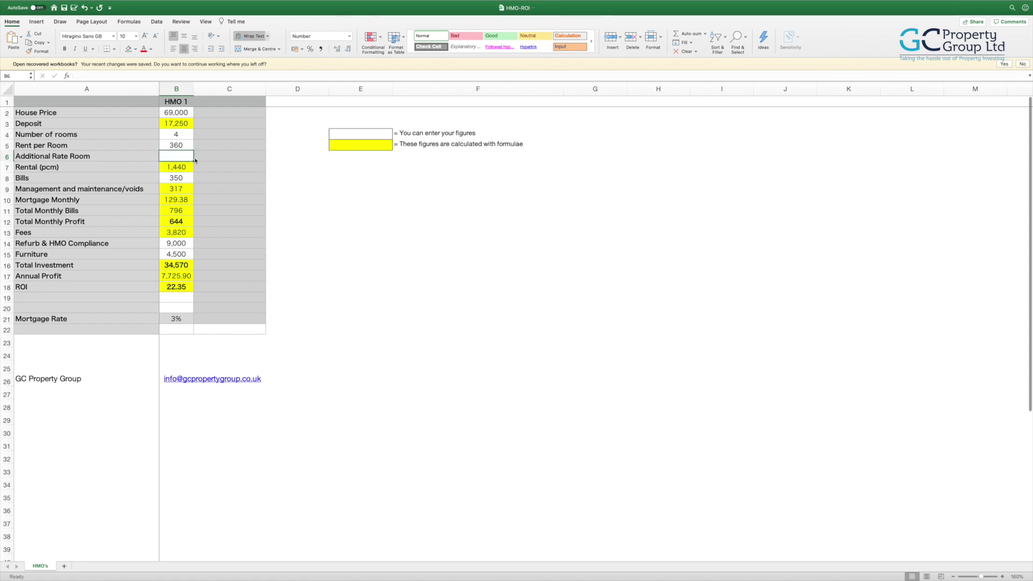
# Step: Review HMO 1's Rental (pcm) formula, Bills figure and Management and maintenance/voids formula
pyautogui.press('Return')
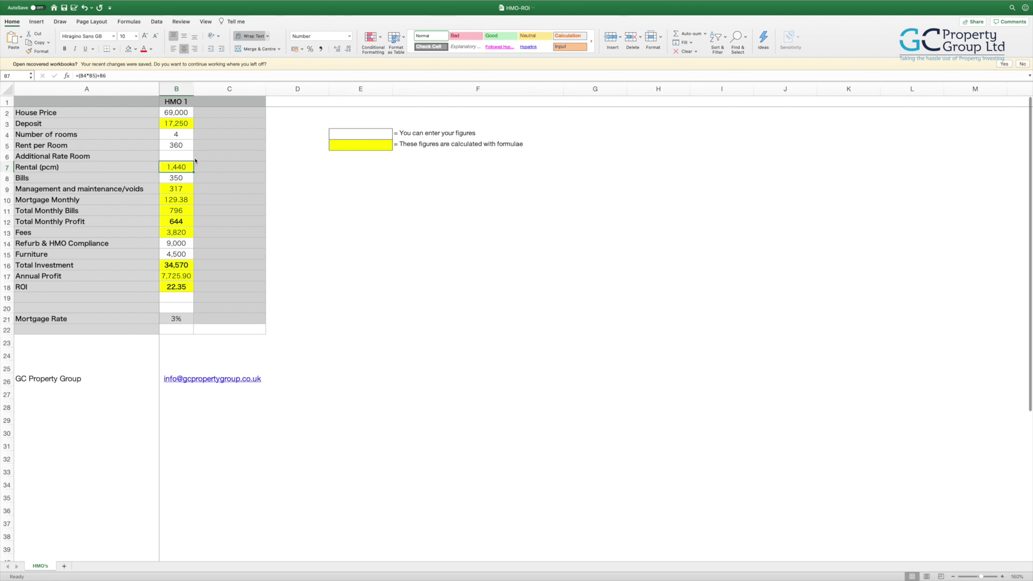
pyautogui.press('Return')
pyautogui.click(185, 188)
# Step: Examine the Mortgage Monthly formula together with the Mortgage Rate cell it refers to
pyautogui.click(185, 200)
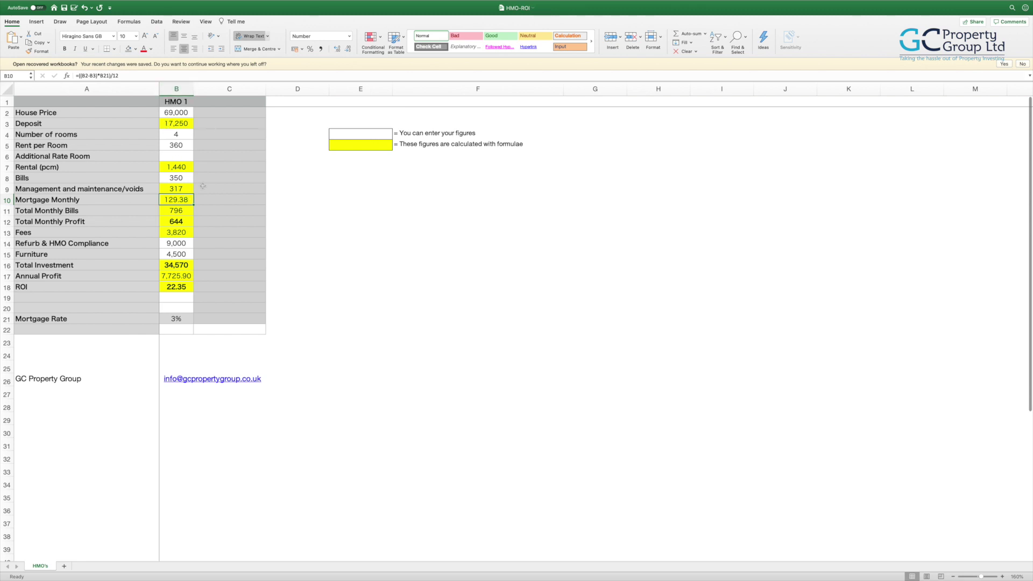
pyautogui.click(177, 319)
pyautogui.press('Left')
pyautogui.click(178, 319)
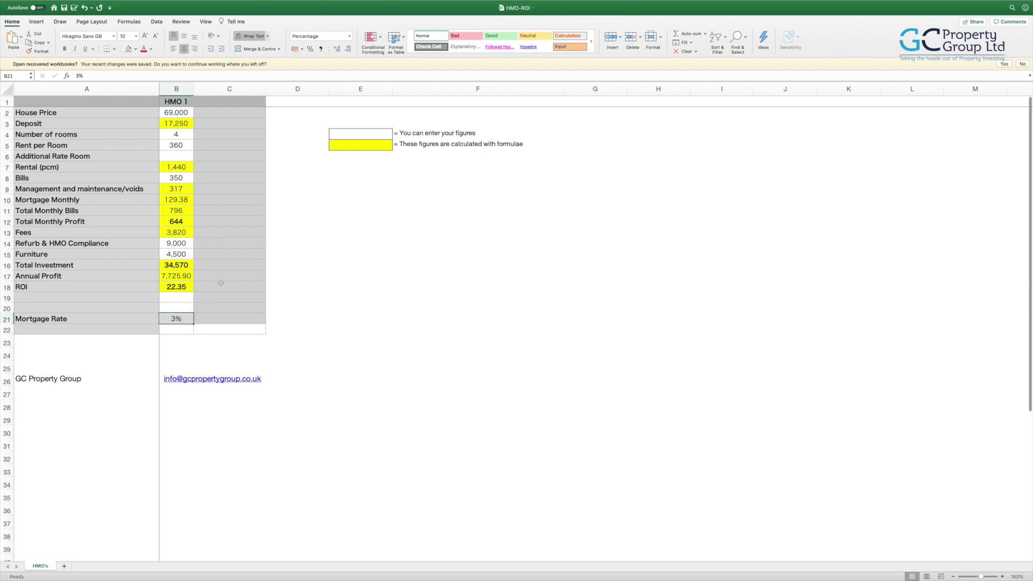
pyautogui.click(183, 198)
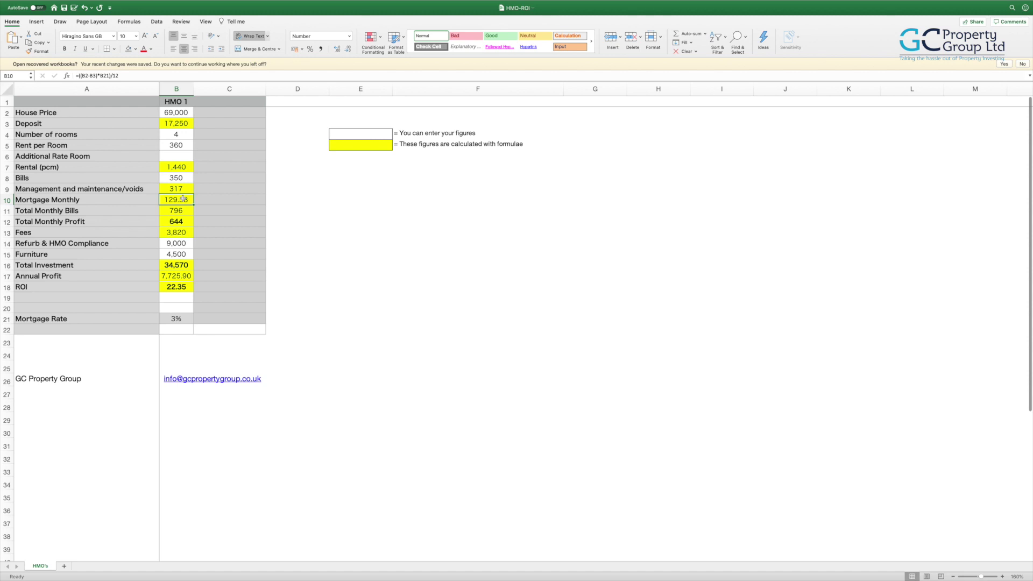
# Step: Inspect which cells feed the Total Monthly Bills formula, leaving it unaltered, and move on to Total Monthly Profit
pyautogui.press('Down')
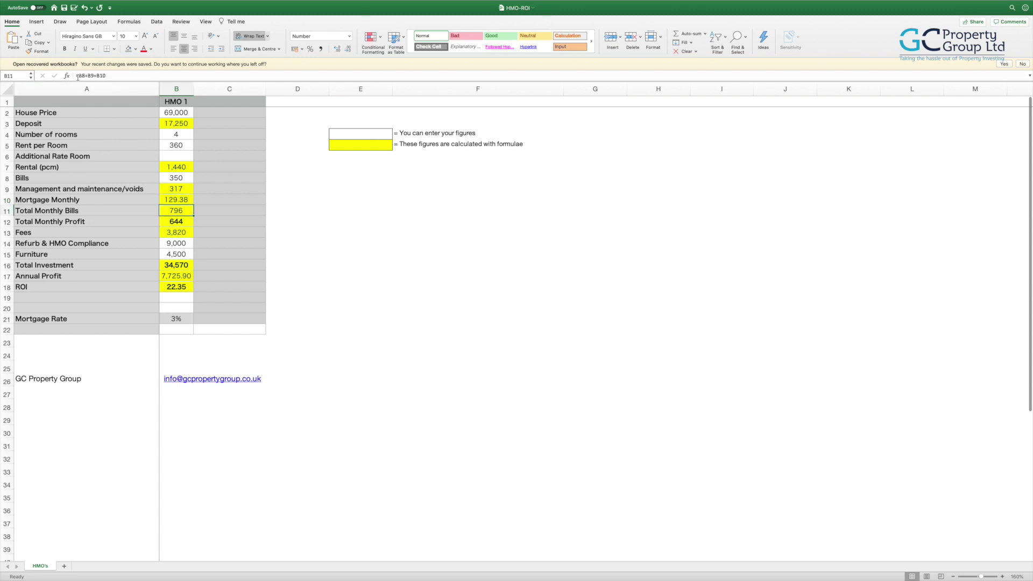
pyautogui.click(112, 75)
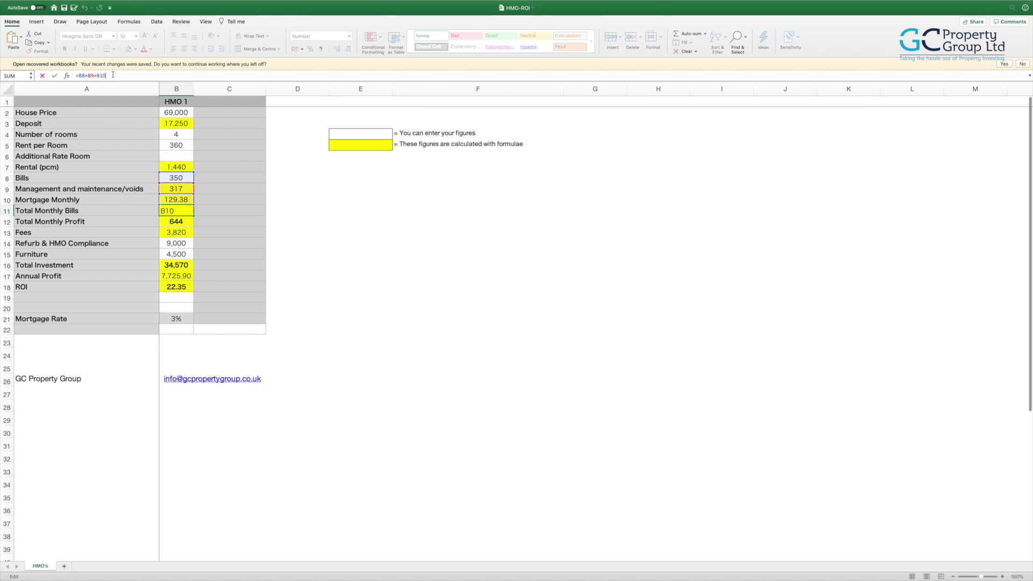
pyautogui.press('Return')
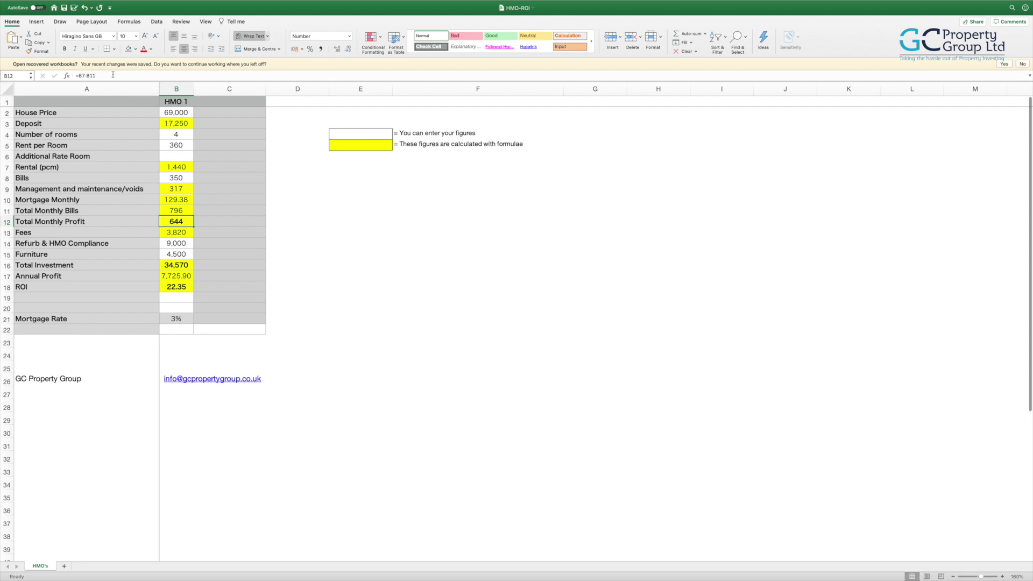
# Step: Go through Fees, Refurb & HMO Compliance and Furniture, and inspect which cells the Total Investment formula adds up
pyautogui.press('Down')
pyautogui.press('Down')
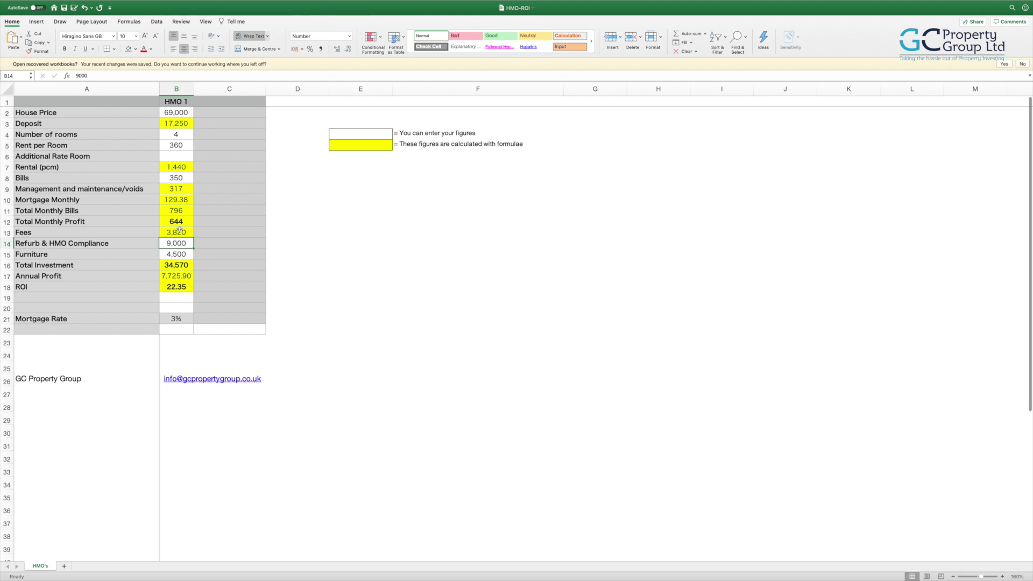
pyautogui.press('Down')
pyautogui.press('Down')
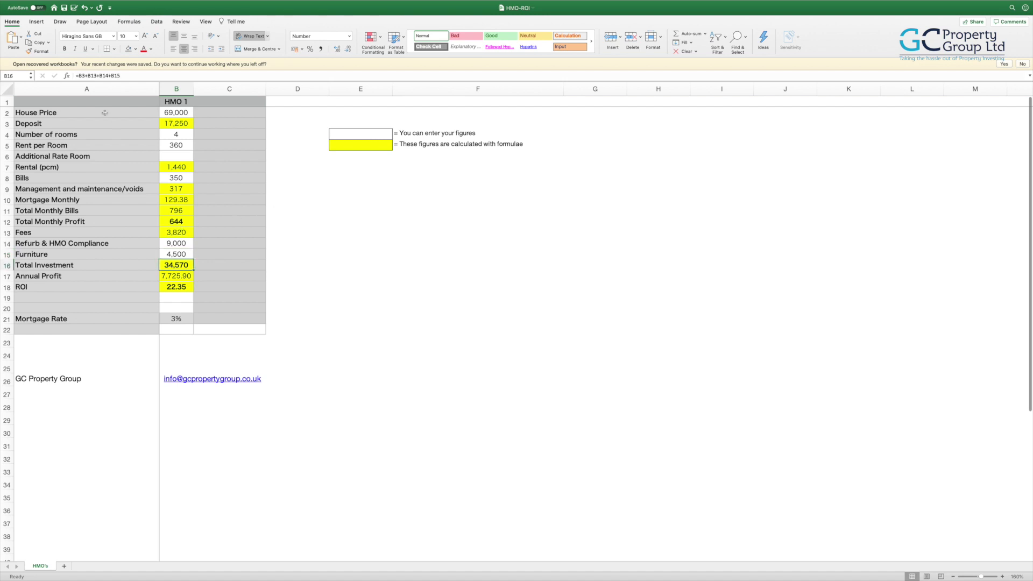
pyautogui.click(127, 76)
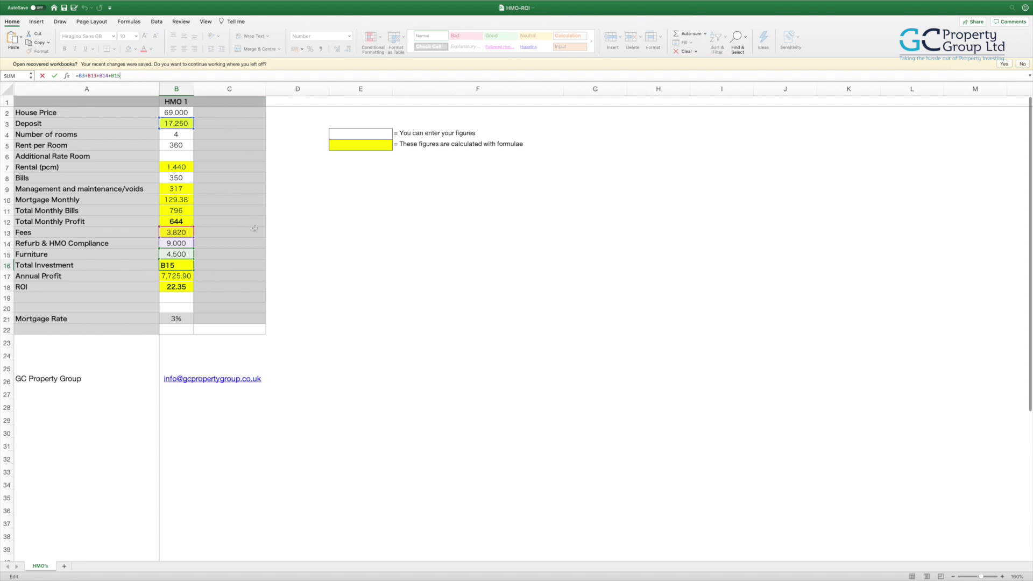
pyautogui.press('Return')
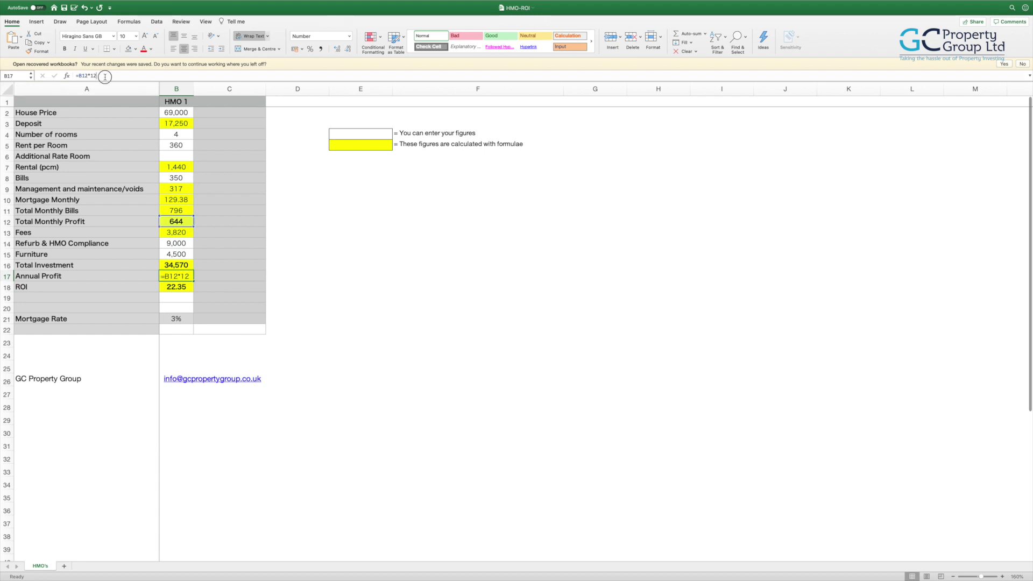
# Step: Inspect the cell references in the Annual Profit and ROI formulas without altering them
pyautogui.click(106, 75)
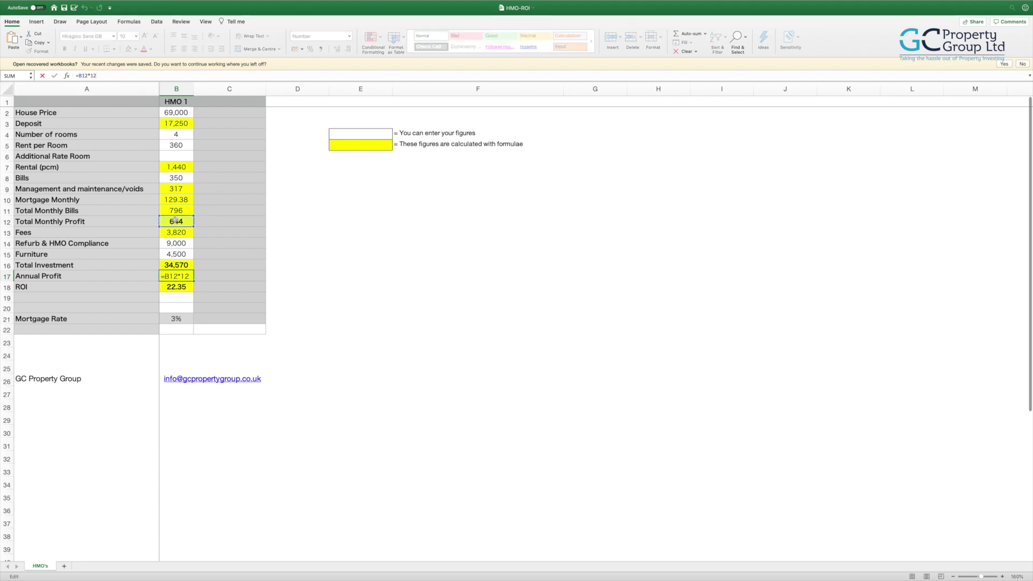
pyautogui.press('Return')
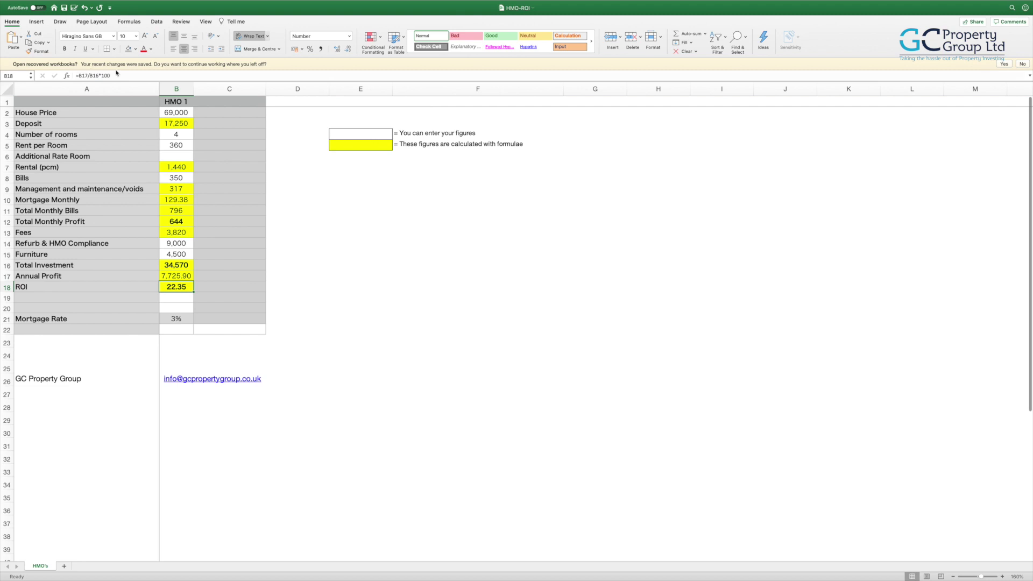
pyautogui.click(118, 74)
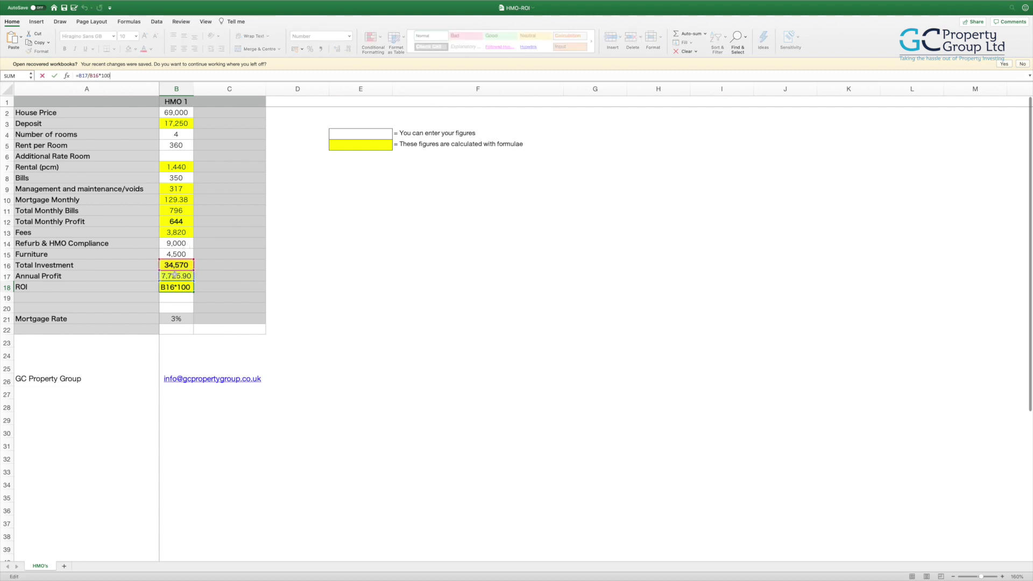
pyautogui.press('Return')
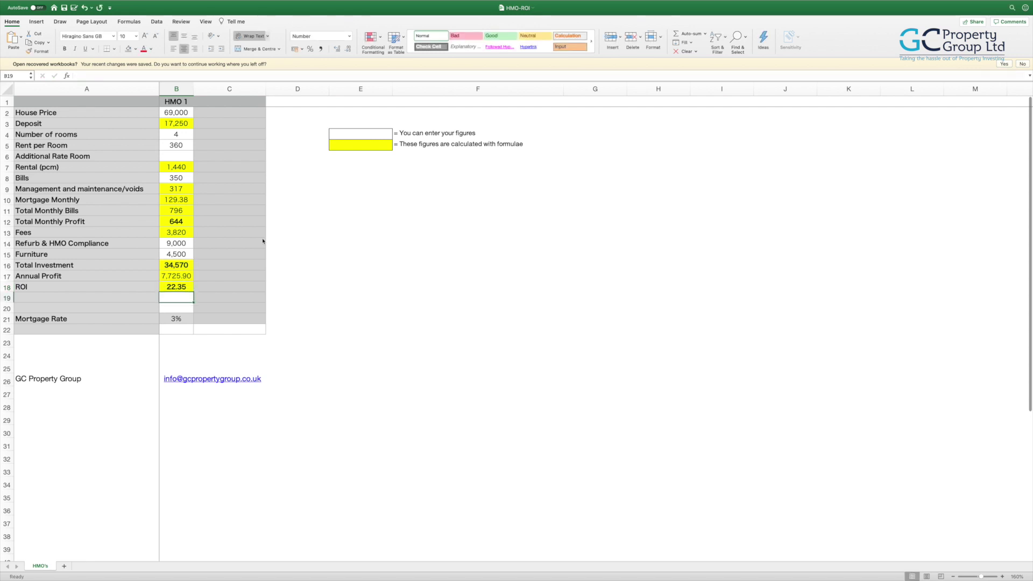
# Step: Set HMO 1's Bills to 400
pyautogui.click(182, 178)
pyautogui.write('400')
pyautogui.press('Return')
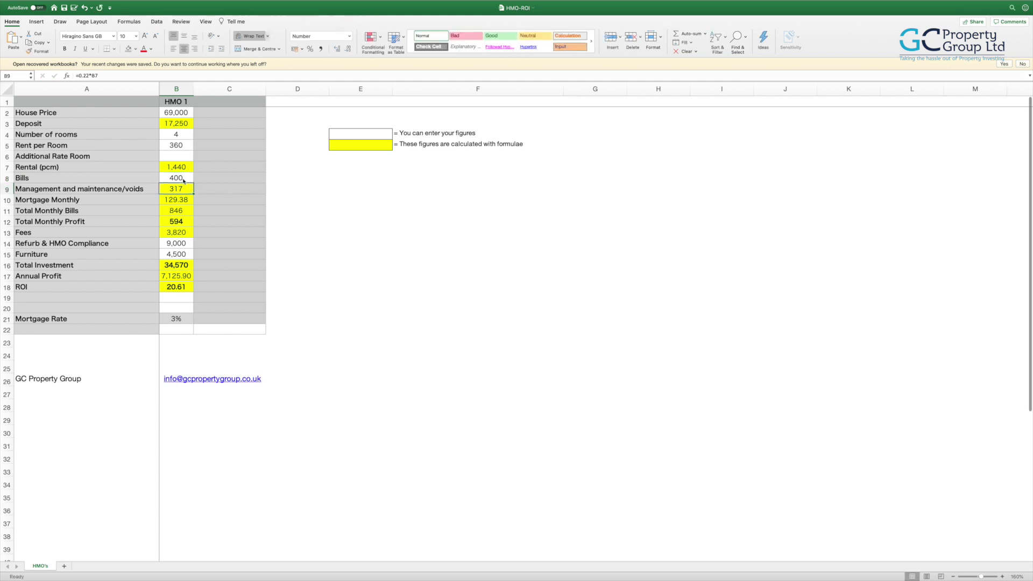
# Step: Set HMO 1's Bills to 360
pyautogui.click(182, 180)
pyautogui.write('360')
pyautogui.press('Return')
# Step: Set HMO 1's Rent per Room to 400
pyautogui.click(185, 144)
pyautogui.write('400')
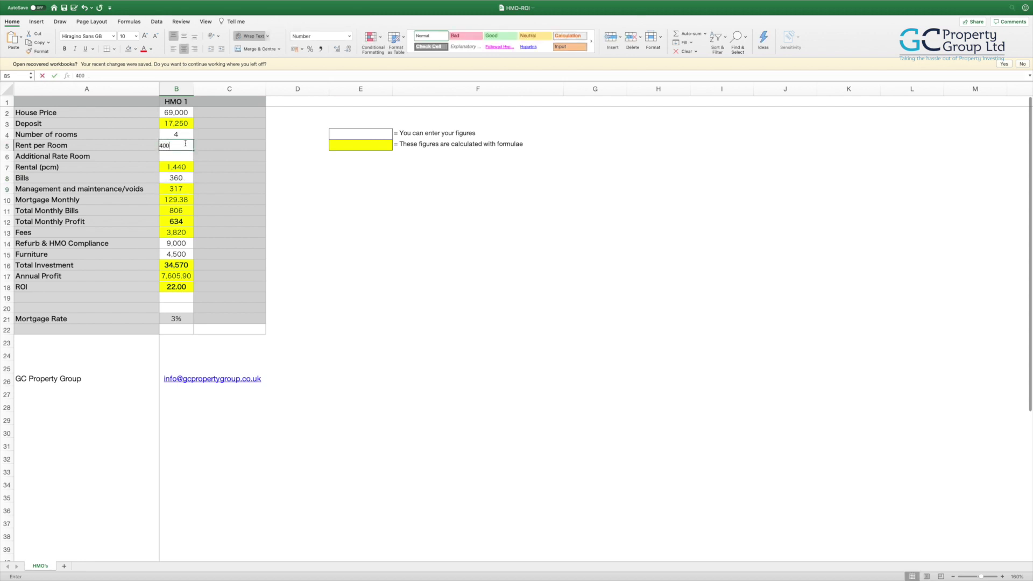
pyautogui.press('Return')
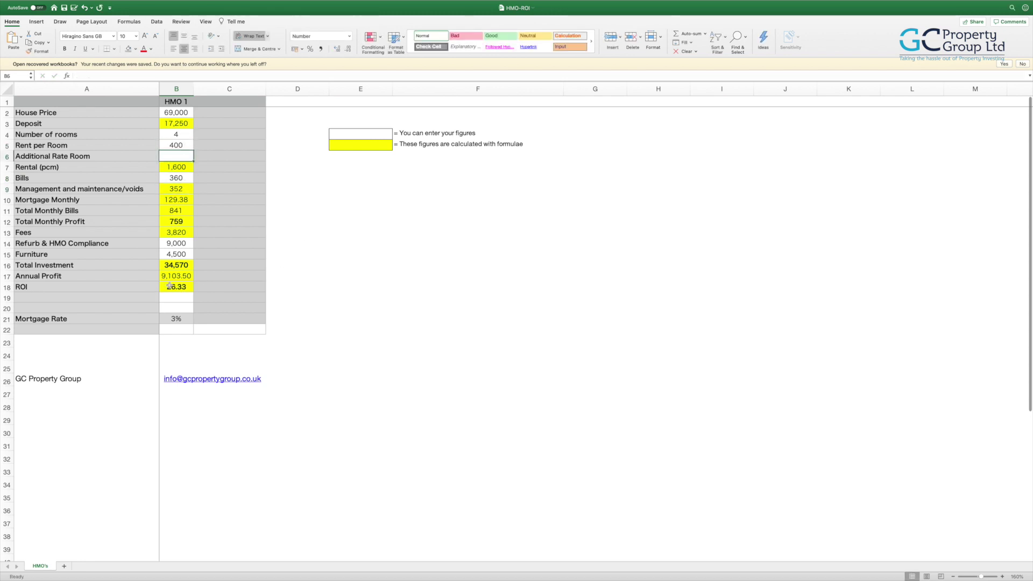